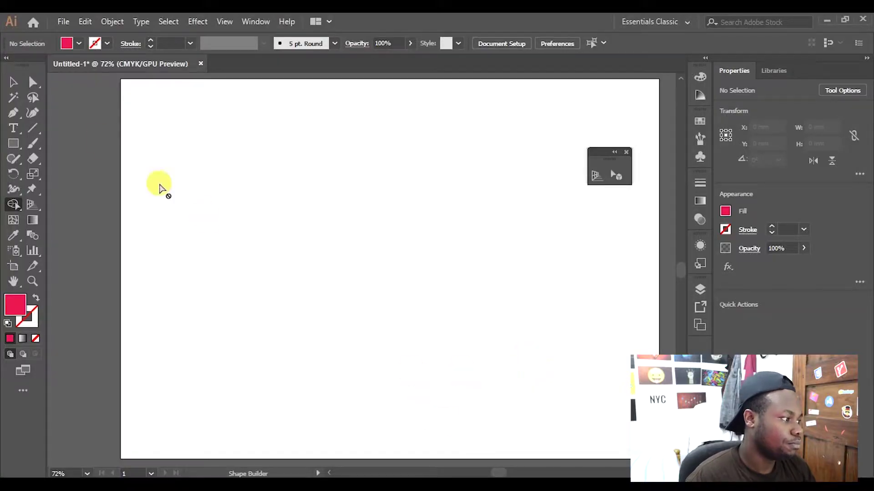
Draw a rectangle about 217 by 65 mm across the middle of the artboard and shift it slightly to the right
left_click(13, 144)
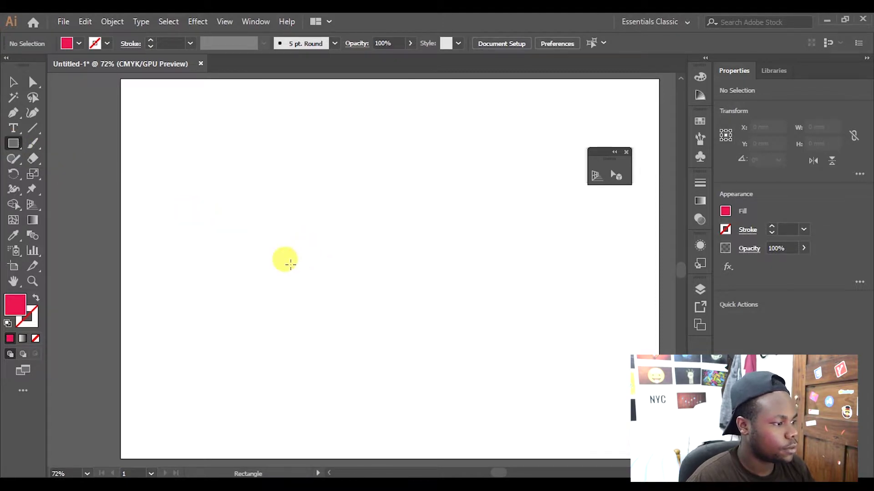
left_click_drag(179, 228, 574, 346)
key("v")
mouse_move(468, 331)
left_mouse_down()
mouse_move(496, 332)
mouse_move(485, 331)
left_mouse_up()
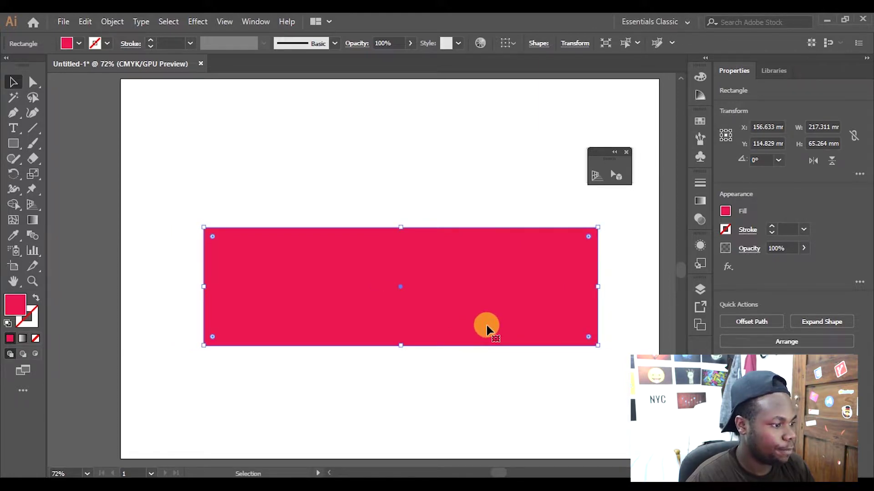
left_click(442, 373)
left_click(384, 328)
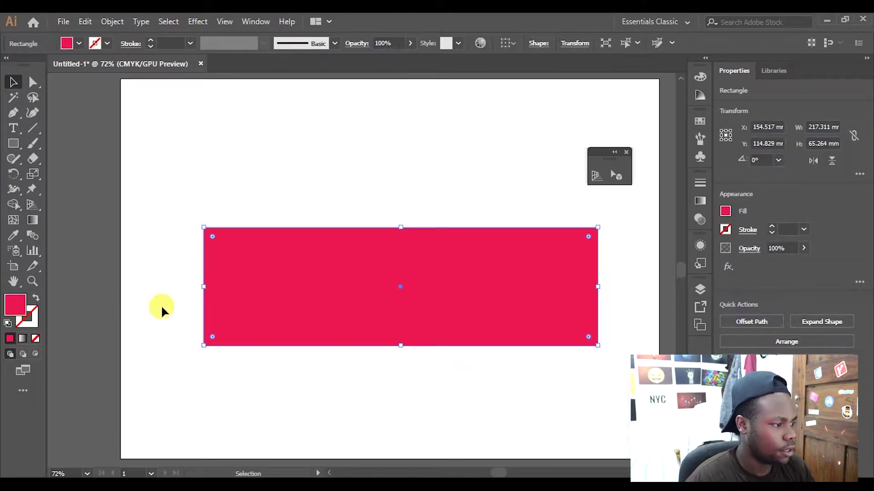
Change the rectangle's fill colour to black
double_click(15, 304)
left_click_drag(141, 137, 16, 221)
left_click(329, 67)
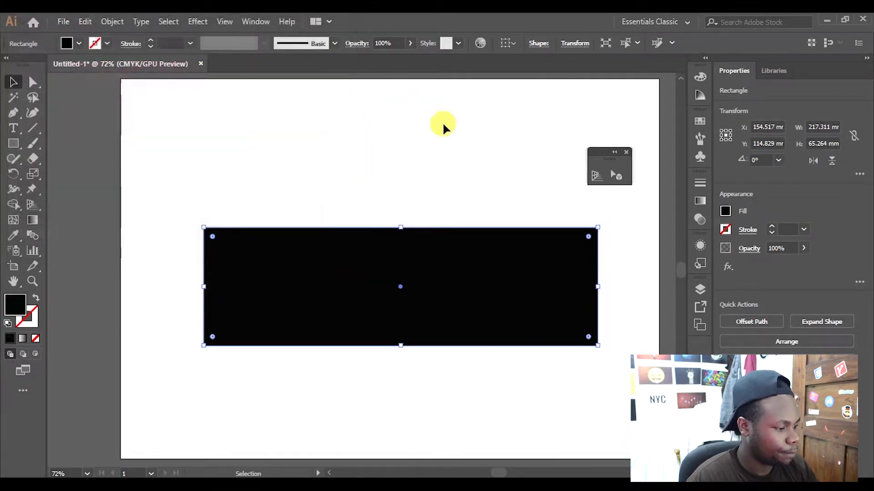
left_click(443, 127)
Add the text MOTION, scale it to about 139 pt and centre it over the black rectangle
left_click(378, 281)
key("t")
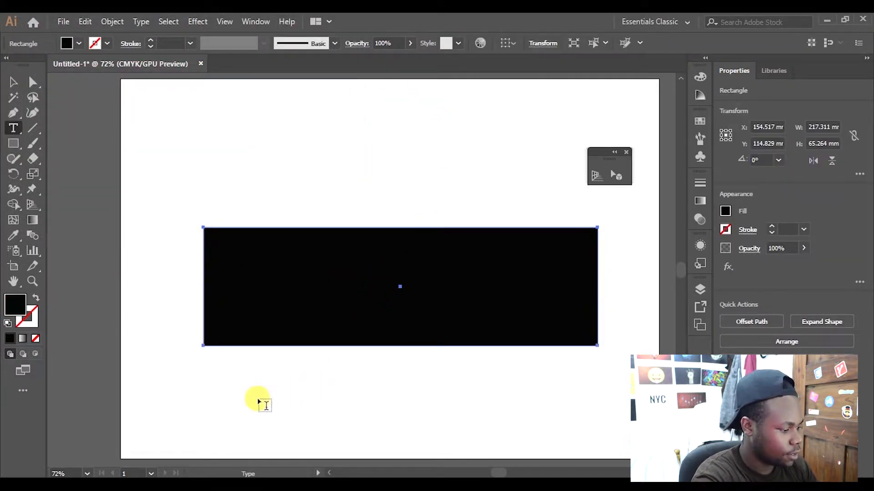
left_click(240, 397)
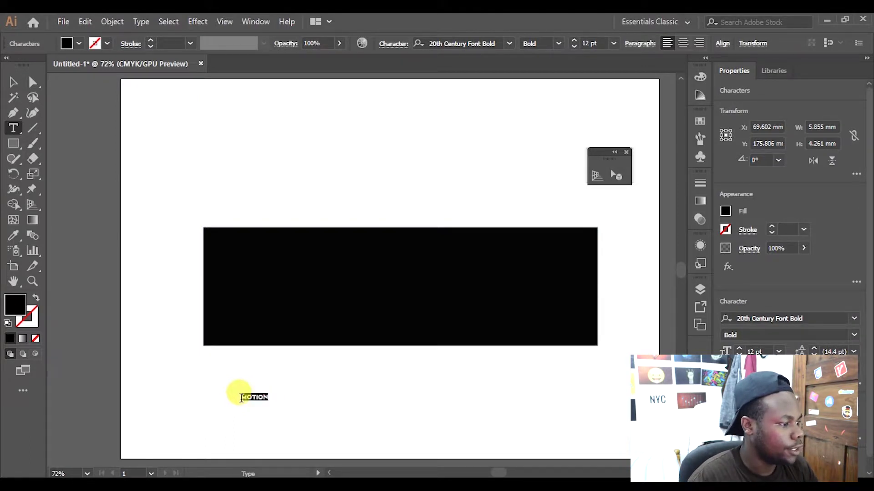
left_click(13, 81)
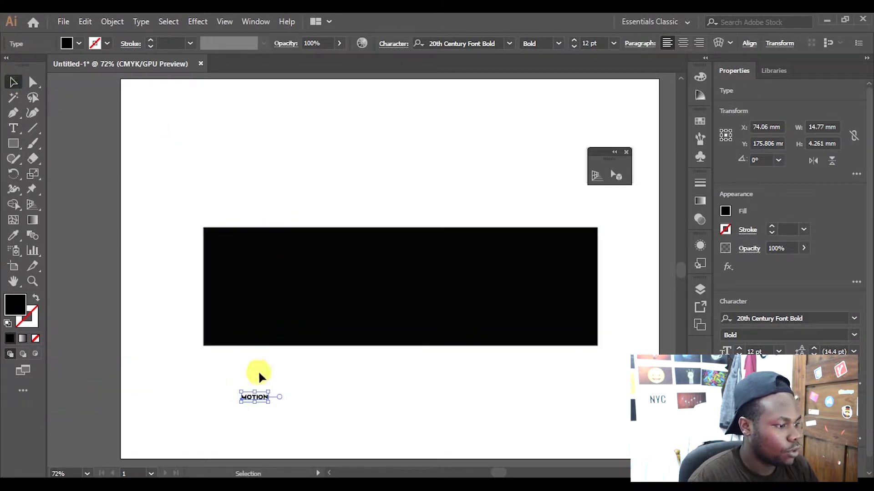
left_click_drag(268, 394, 533, 316)
Fill the MOTION text with white sampled from the empty artboard
key("i")
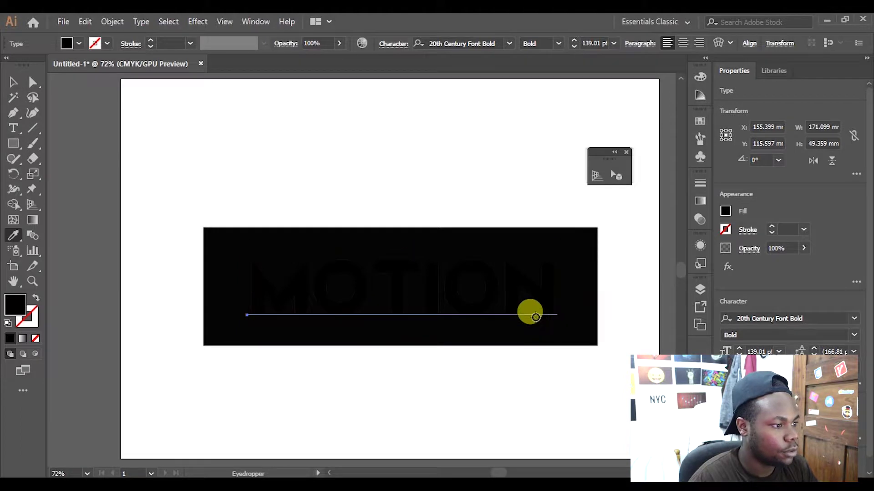
left_click(475, 155)
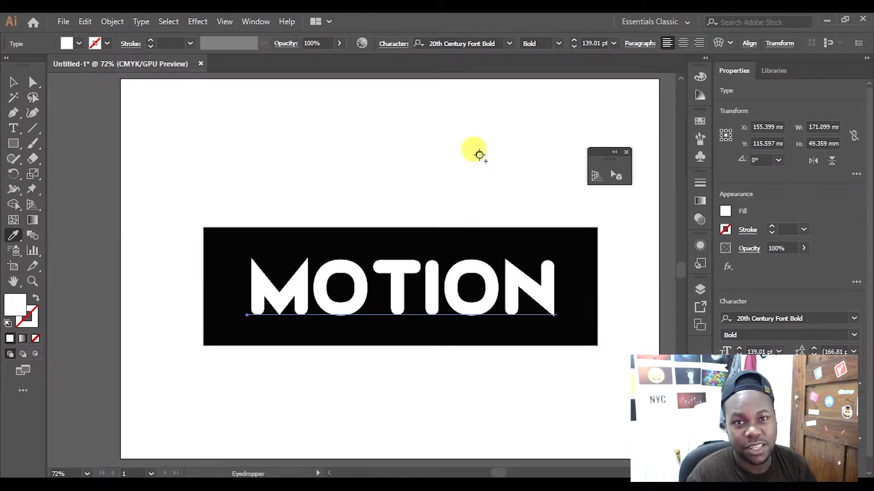
key("v")
left_click(517, 394)
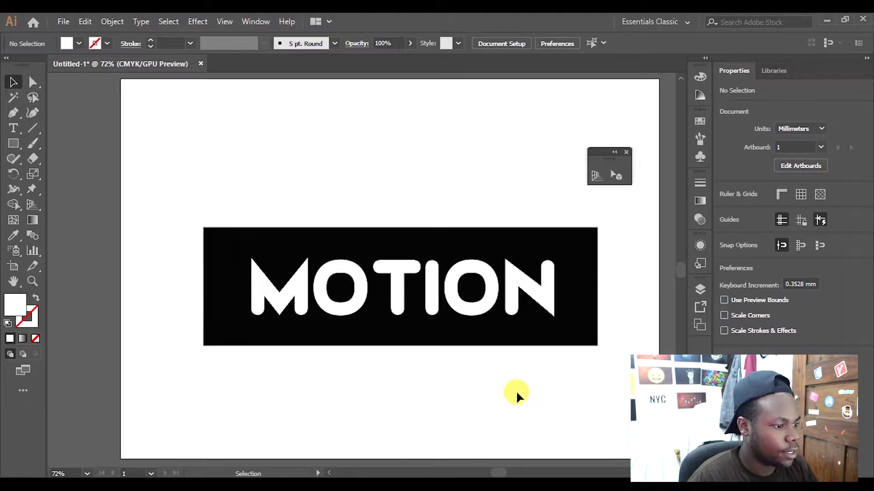
Enlarge the MOTION text to about 162.5 pt and convert it to outlines
left_click(269, 275)
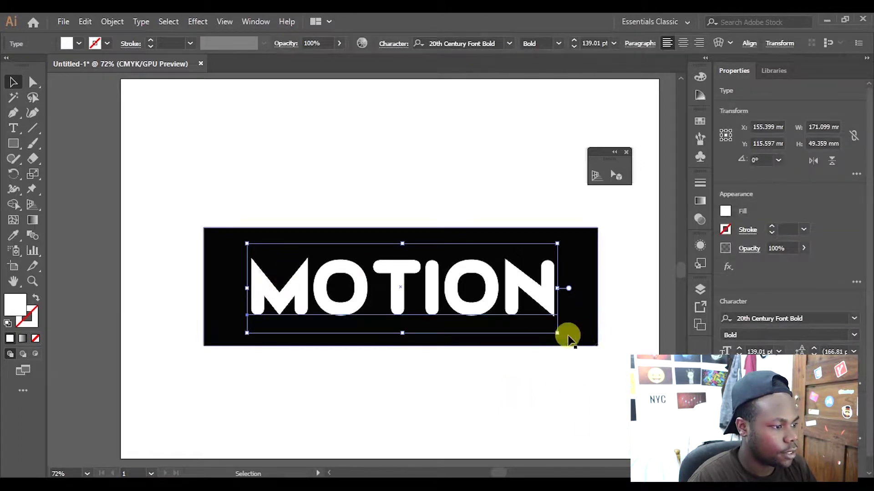
left_click_drag(557, 333, 584, 341)
left_click(563, 407)
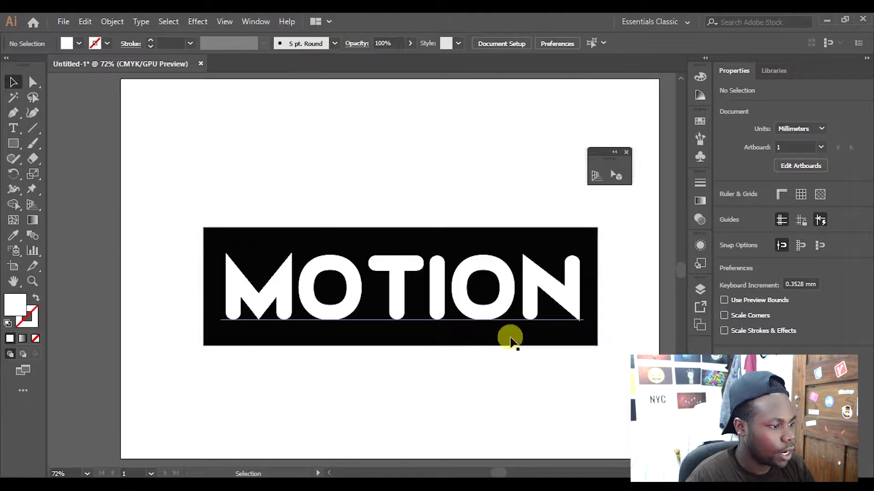
right_click(402, 287)
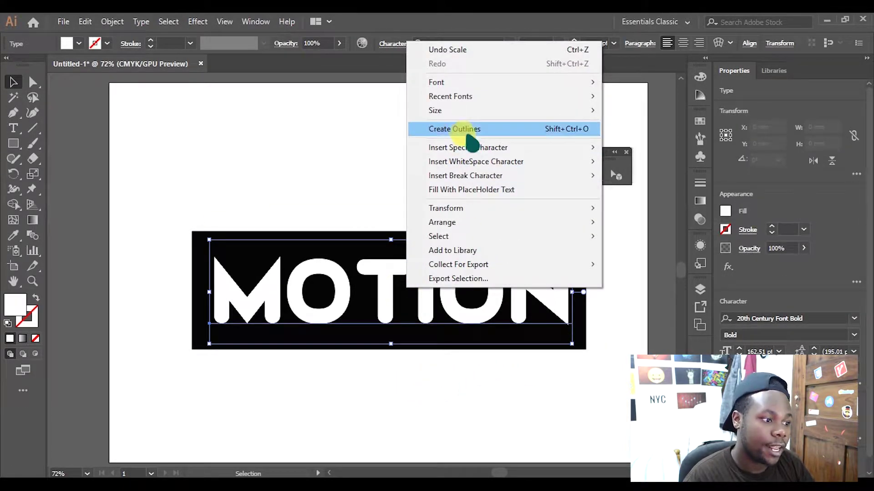
left_click(465, 132)
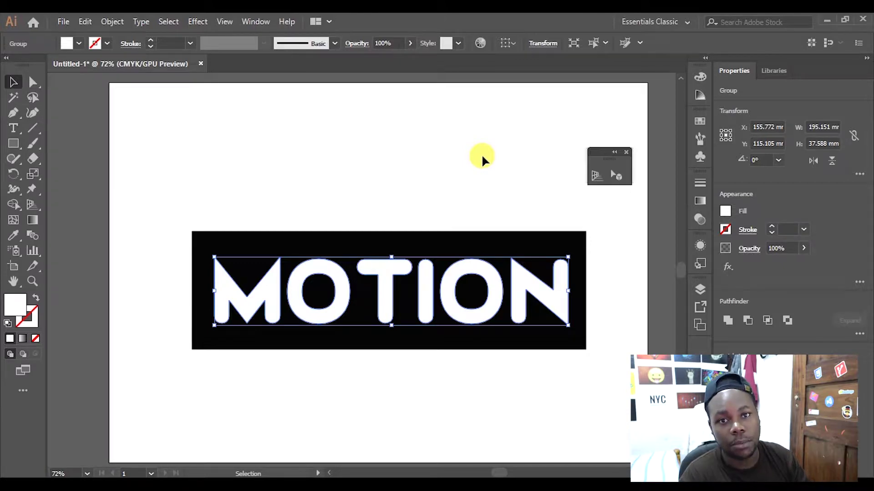
left_click(484, 159)
Draw a thin horizontal rectangle about 226 by 12 mm across the middle of the lettering
left_click(13, 143)
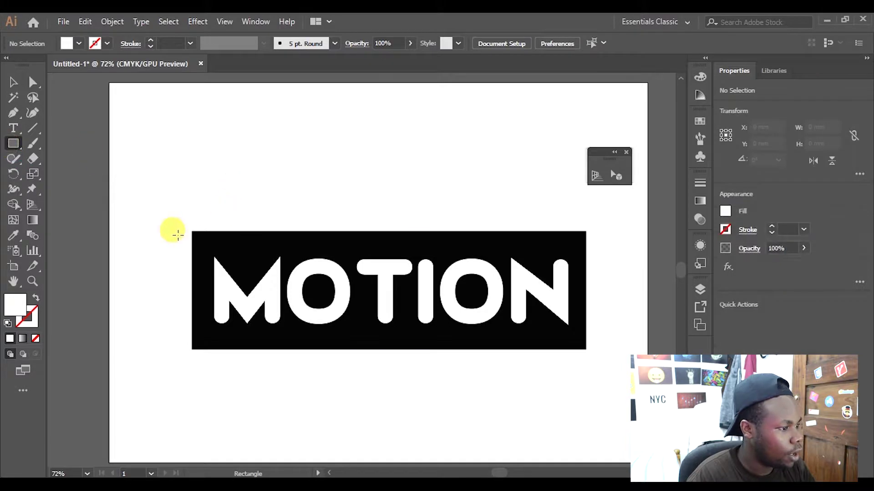
left_click_drag(176, 285, 586, 306)
key("v")
Change the fill of the thin bar across the lettering to orange
double_click(20, 301)
mouse_move(150, 84)
left_mouse_down()
mouse_move(137, 91)
mouse_move(143, 98)
left_mouse_up()
left_click(209, 68)
left_click_drag(200, 62, 200, 60)
mouse_move(156, 84)
left_mouse_down()
mouse_move(177, 64)
mouse_move(198, 95)
mouse_move(198, 205)
left_mouse_up()
left_click(303, 63)
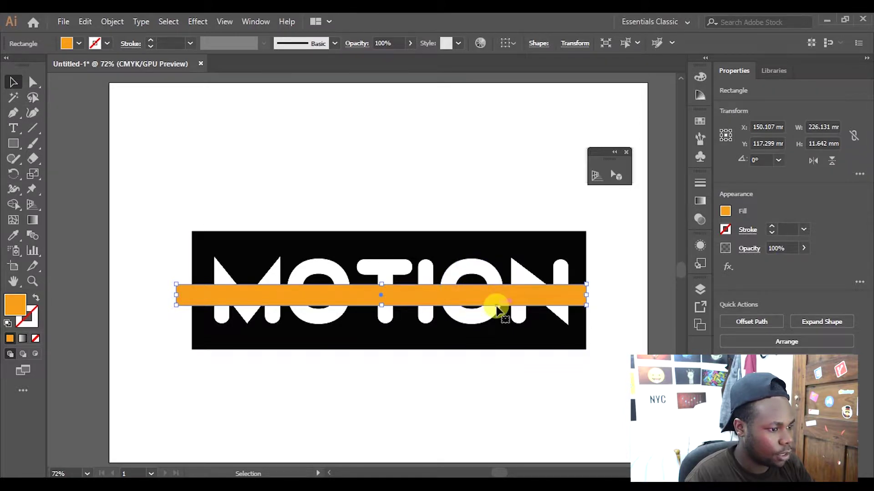
Select the orange bar together with the outlined lettering and split the bar along the letter edges with Shape Builder
key("z")
left_click_drag(434, 306, 489, 298)
key("space")
key("ctrl+space")
mouse_move(406, 285)
left_mouse_down()
mouse_move(419, 280)
mouse_move(402, 290)
left_mouse_up()
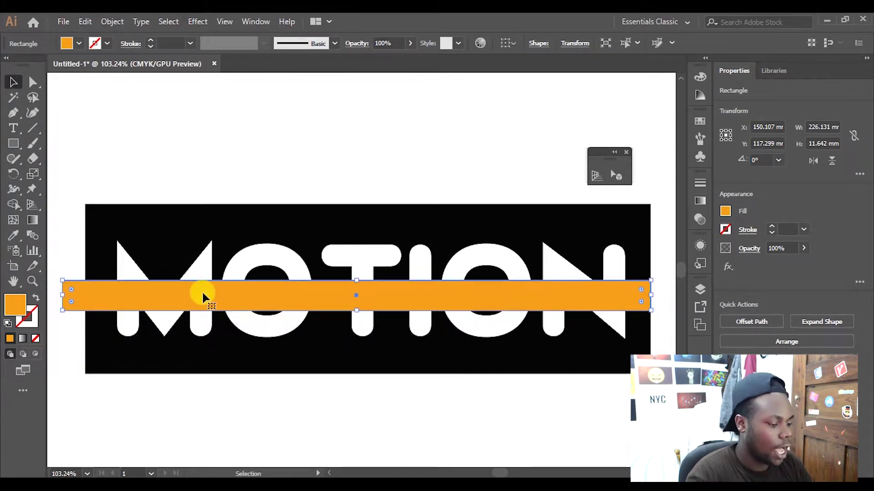
left_click(230, 297, "shift")
left_click(231, 298, "shift")
left_click(240, 261, "shift")
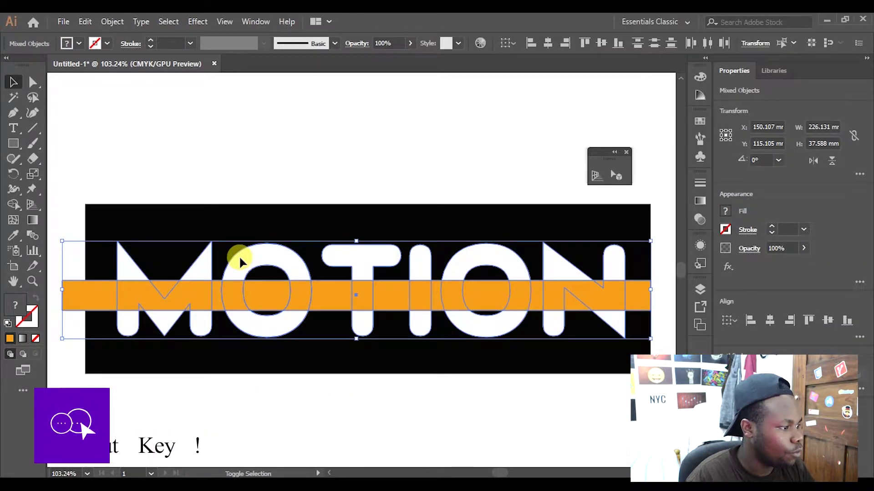
key("shift+m")
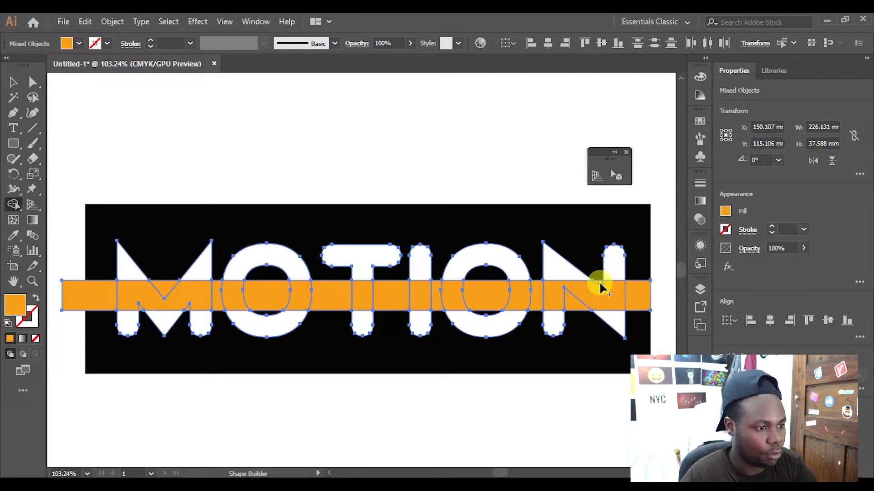
key("v")
left_click(584, 396)
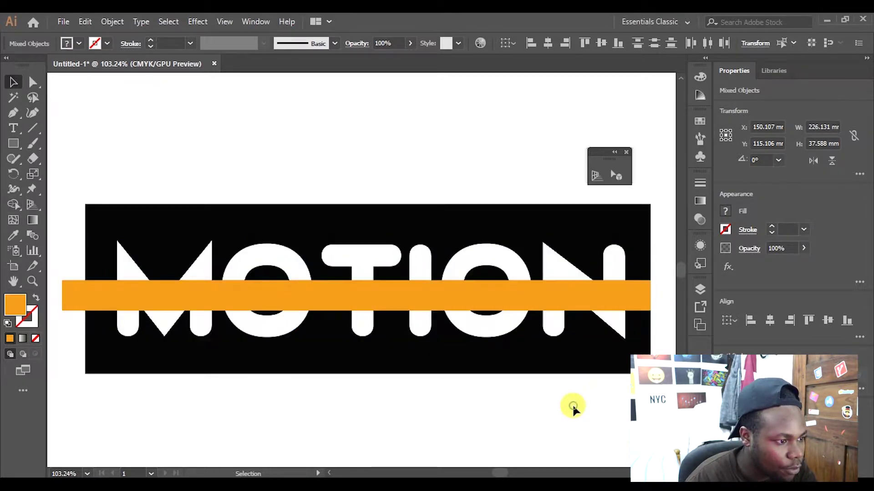
Delete the orange pieces beyond the N's right edge and in its upper and lower notches
left_click(643, 304)
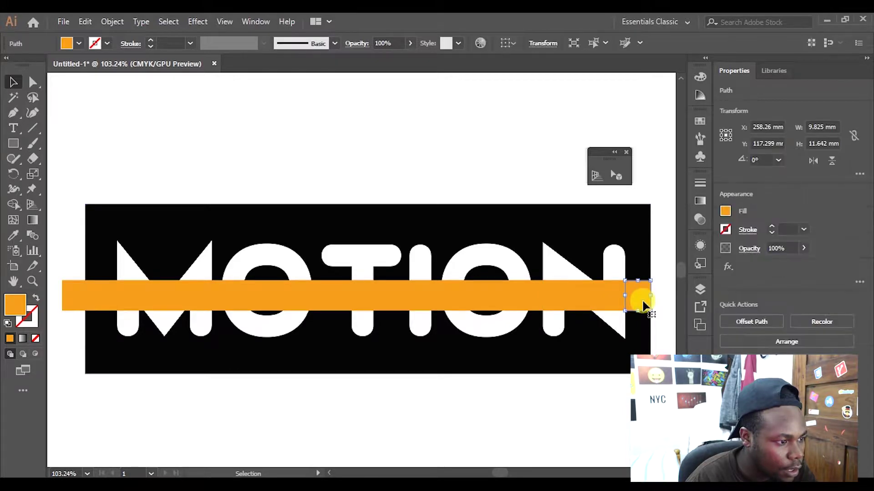
key("Delete")
left_click(601, 284)
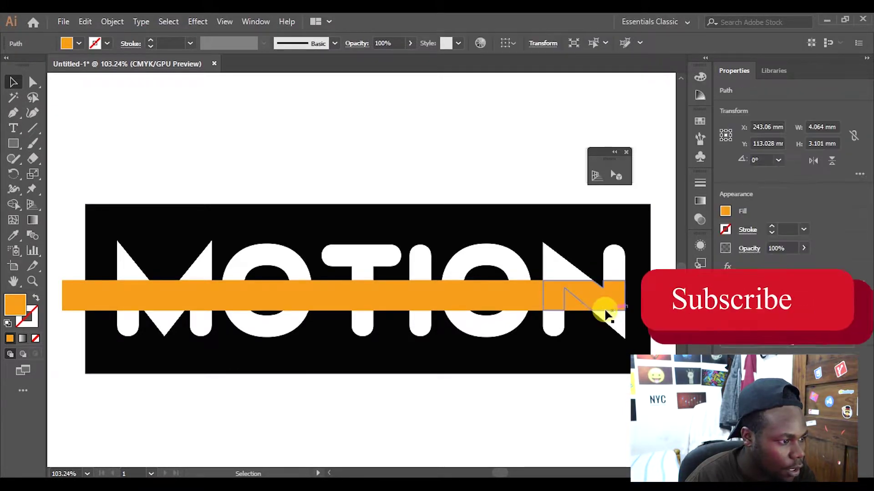
key("Delete")
left_click(567, 306)
key("Delete")
Delete the orange pieces inside both O's and in the gaps between the letters from the first O to the N
key("Delete")
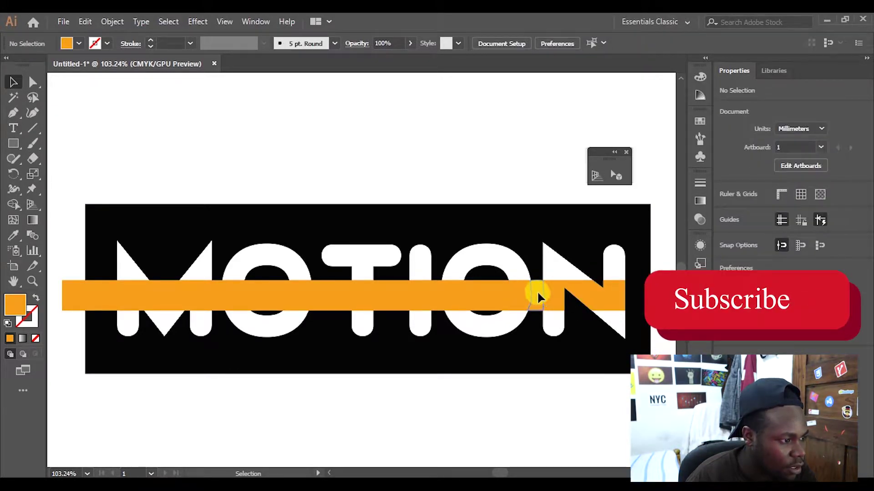
left_click(491, 296)
key("Delete")
left_click(430, 327)
left_click(436, 300)
key("Delete")
left_click(402, 304)
key("Delete")
left_click(339, 306)
key("Delete")
left_click(259, 297)
key("Delete")
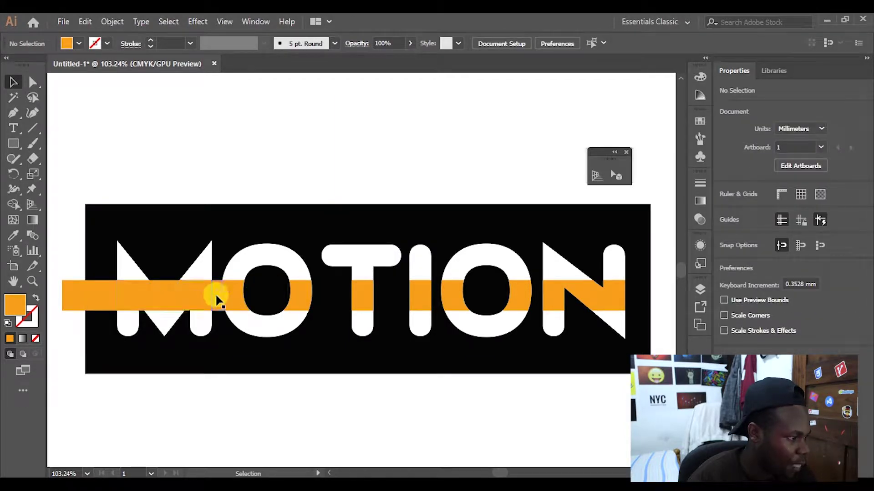
Delete the orange pieces between the M and O, in the M's upper notch and beyond its left edge
left_click(215, 296)
key("Delete")
left_click(162, 291)
key("Delete")
left_click(79, 298)
key("Delete")
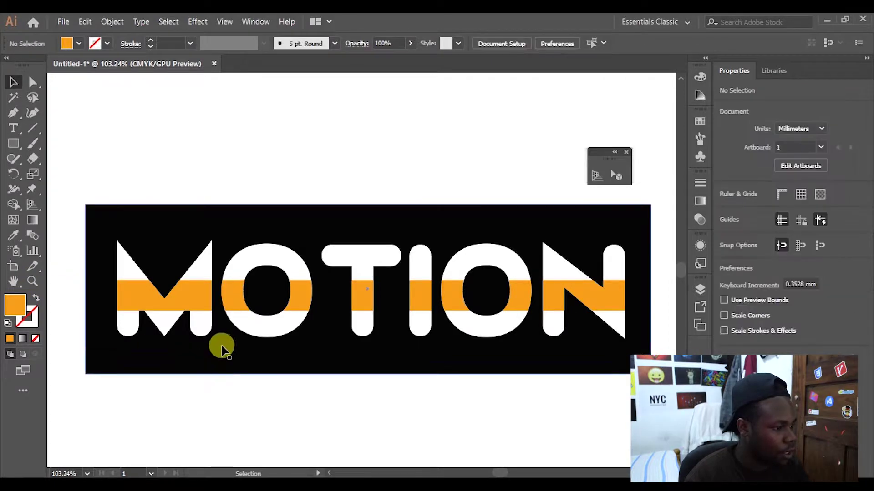
Select the M's orange band and the lettering, and separate the two small triangles in the M's lower notches with Shape Builder
key("z")
left_click_drag(188, 317, 507, 255)
key("space")
left_click_drag(278, 286, 533, 297)
key("v")
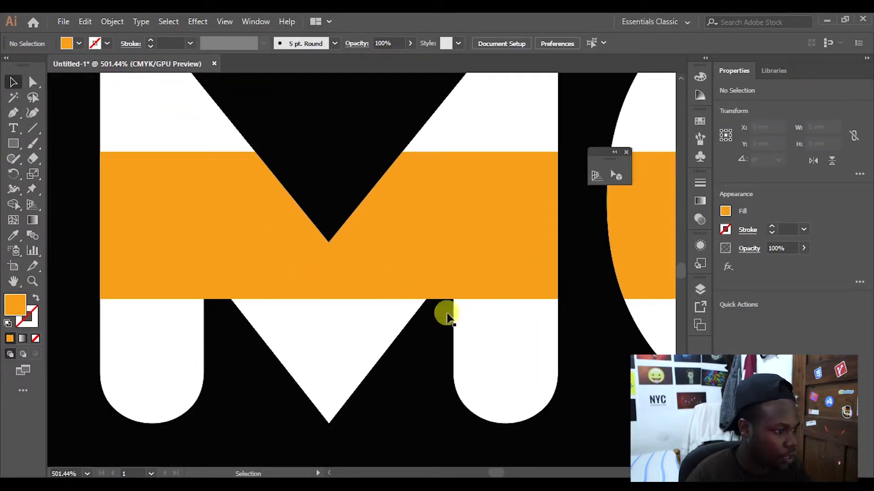
left_click(503, 355)
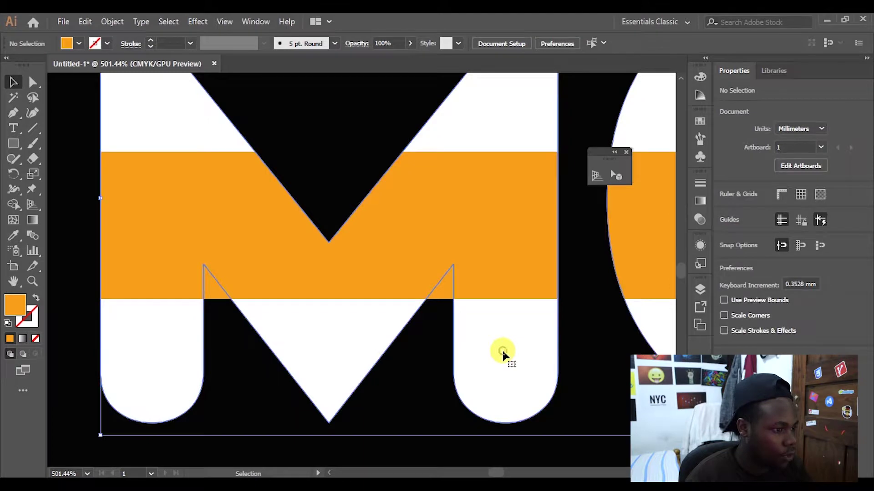
left_click(400, 452)
left_click(436, 273)
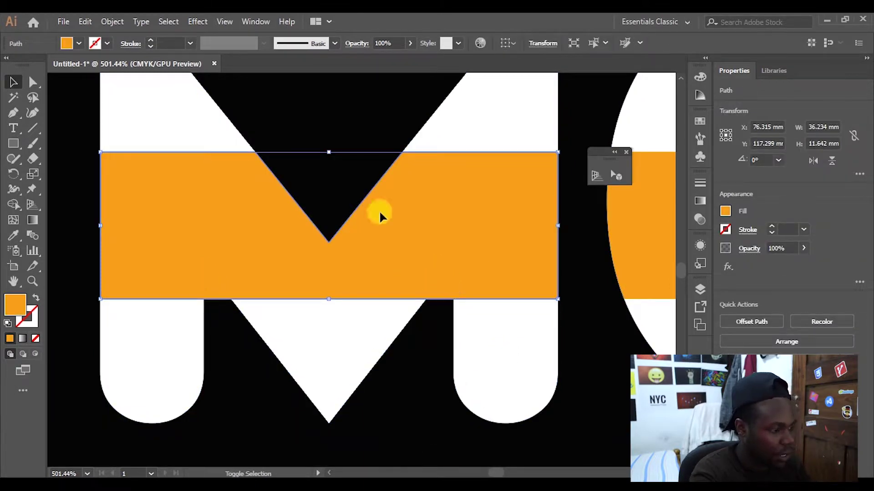
left_click(154, 99, "shift")
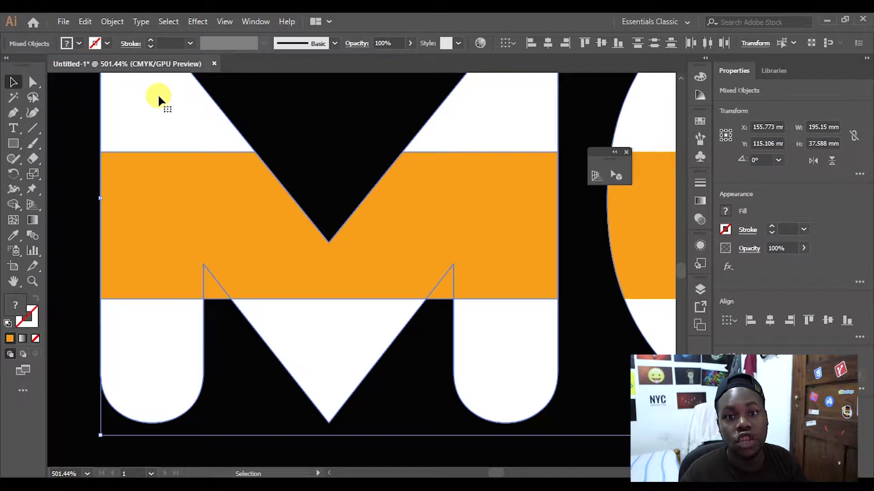
key("shift+m")
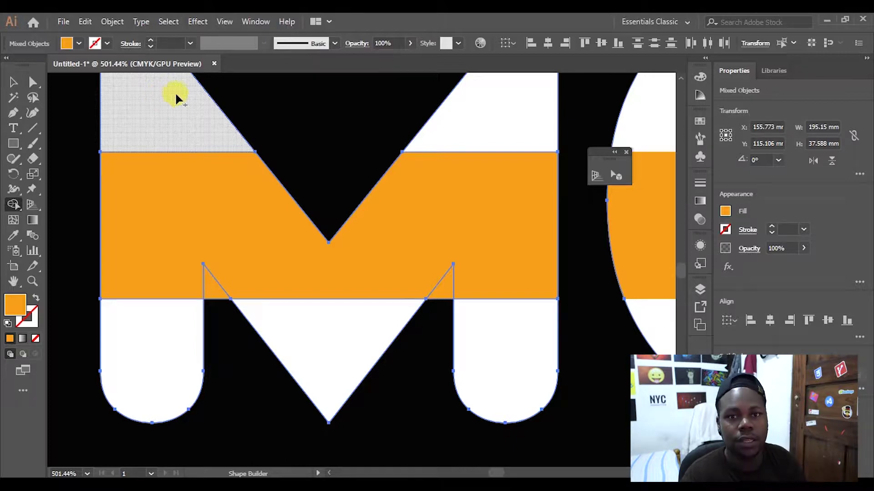
left_click(214, 286)
key("v")
left_click(432, 392)
Delete the two small orange triangles in the M's lower notches
left_click(433, 293)
key("Delete")
left_click(217, 291)
key("Delete")
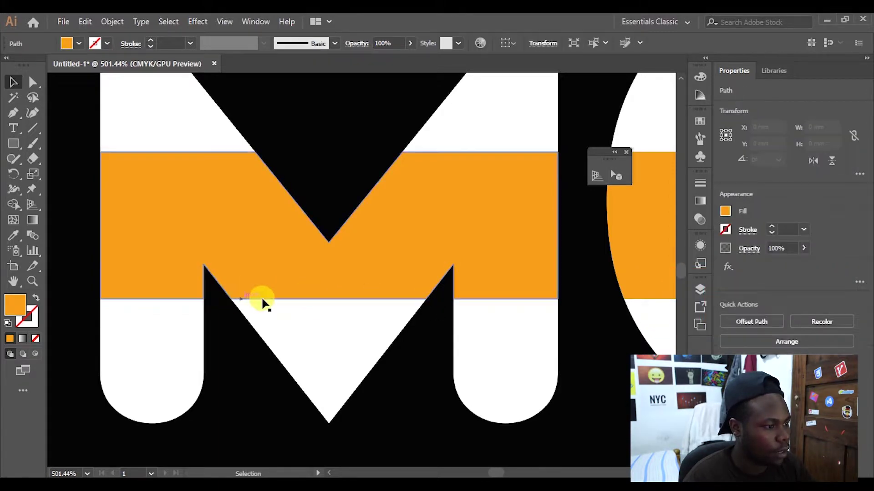
Draw an orange bar about 217 by 12 mm just above the black rectangle, matching its width
key("z")
left_click_drag(401, 268, 240, 293)
key("space")
left_click_drag(443, 289, 354, 300)
left_click_drag(425, 298, 376, 304)
key("space")
left_click_drag(457, 327, 339, 322)
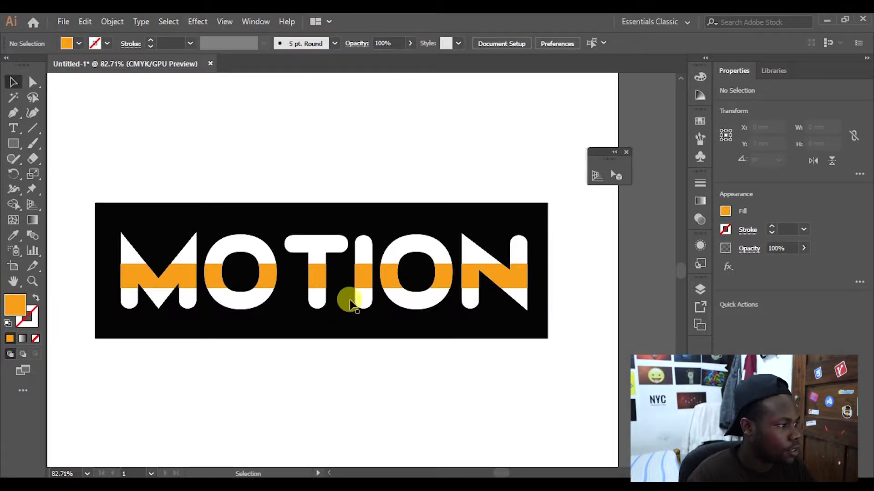
left_click(13, 143)
left_click_drag(94, 170, 548, 195)
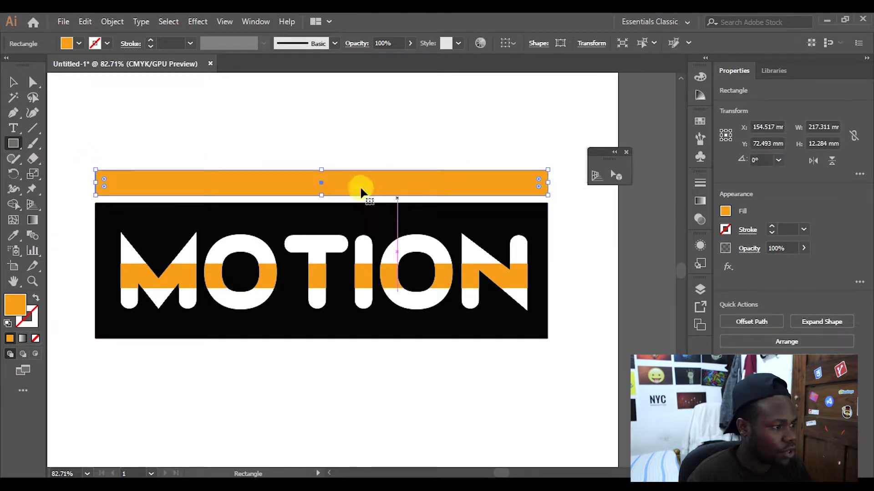
key("v")
mouse_move(95, 185)
left_mouse_down()
mouse_move(316, 185)
mouse_move(93, 184)
left_mouse_up()
Duplicate the orange top bar in place and shorten the copy from its left end to about 115 mm wide
left_click(185, 141)
left_click(243, 180)
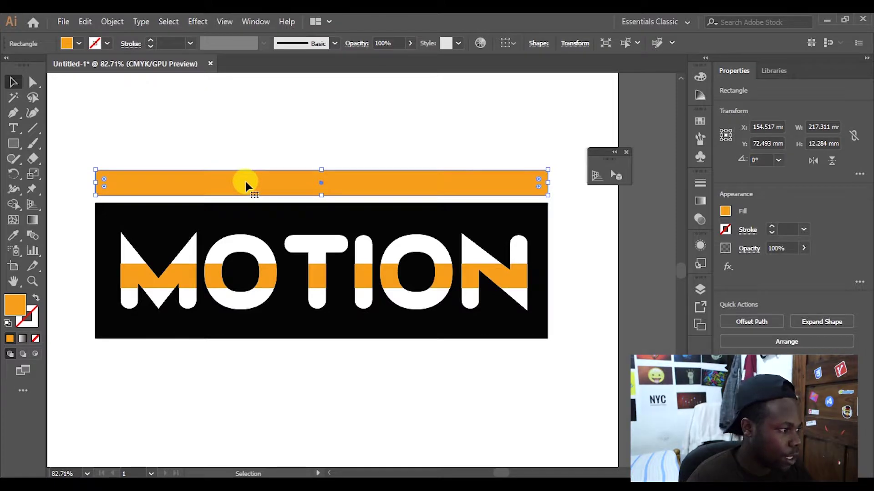
mouse_move(245, 184)
left_mouse_down()
mouse_move(250, 155)
mouse_move(246, 183)
left_mouse_up()
key("ctrl+z")
left_click_drag(98, 184, 346, 189)
left_click(431, 144)
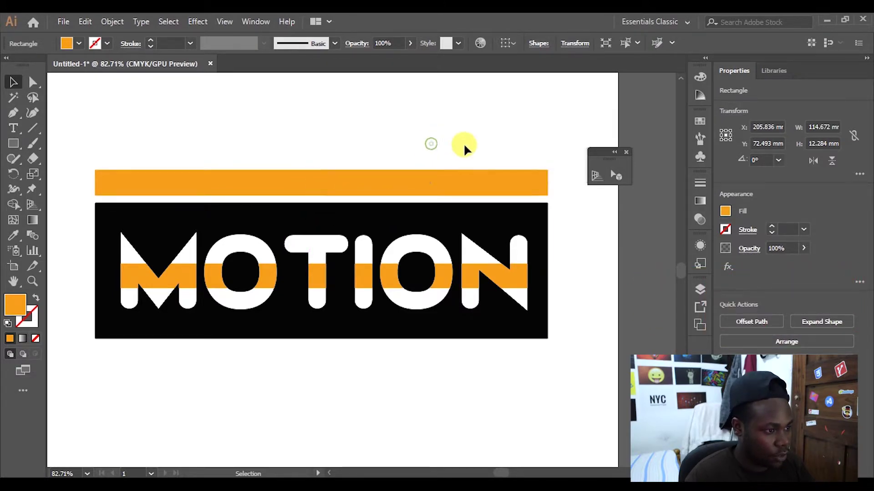
Fully round the ends of the shortened orange bar copy and fill it with near-black
left_click(462, 179)
left_click_drag(547, 183, 548, 183)
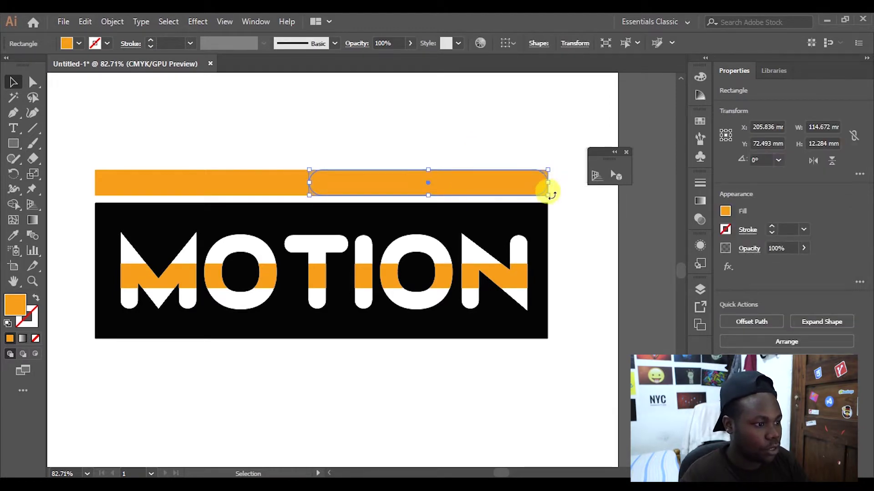
key("z")
left_click(556, 196)
left_click_drag(469, 232, 487, 259)
left_click(487, 259)
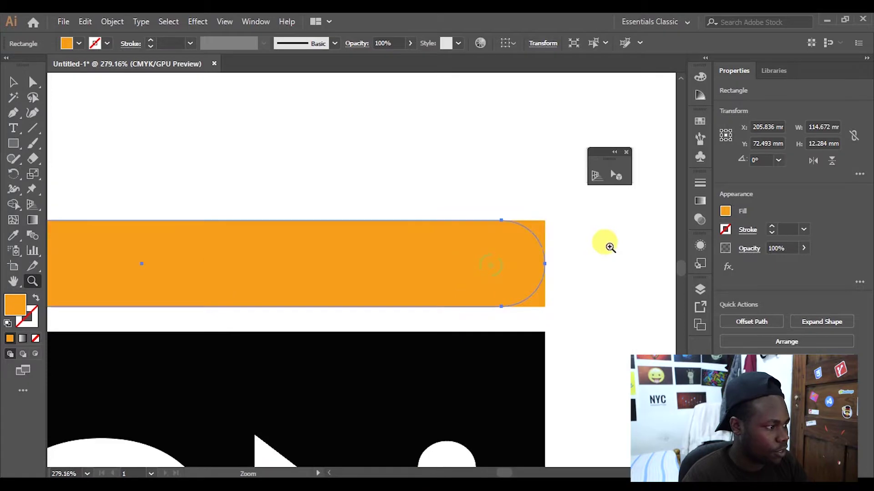
key("v")
double_click(15, 304)
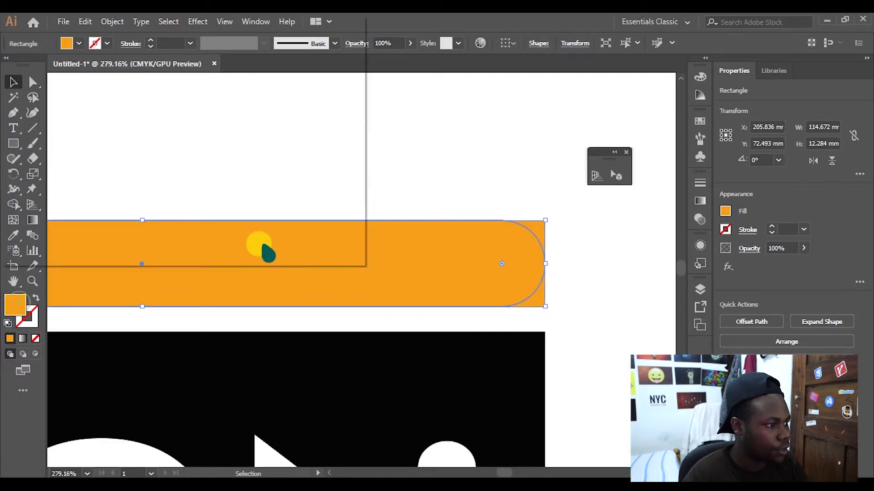
left_click(33, 202)
left_click(312, 64)
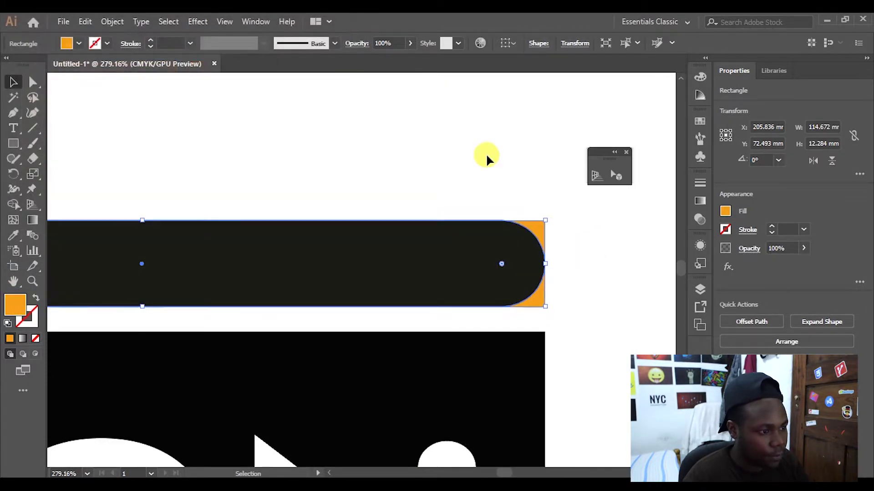
left_click(511, 275)
left_click(546, 248)
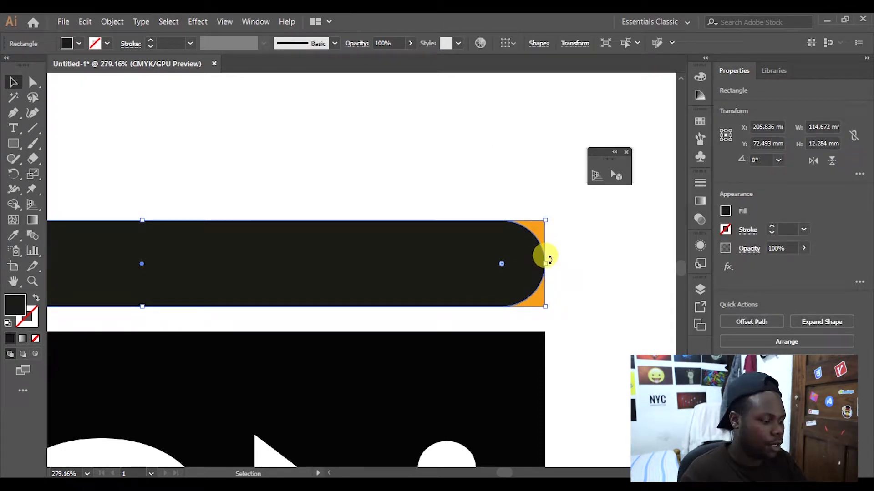
Stretch the near-black bar's right end past the edge of the black rectangle to about 128 mm wide
key("z")
left_click_drag(137, 279, 429, 250)
key("space")
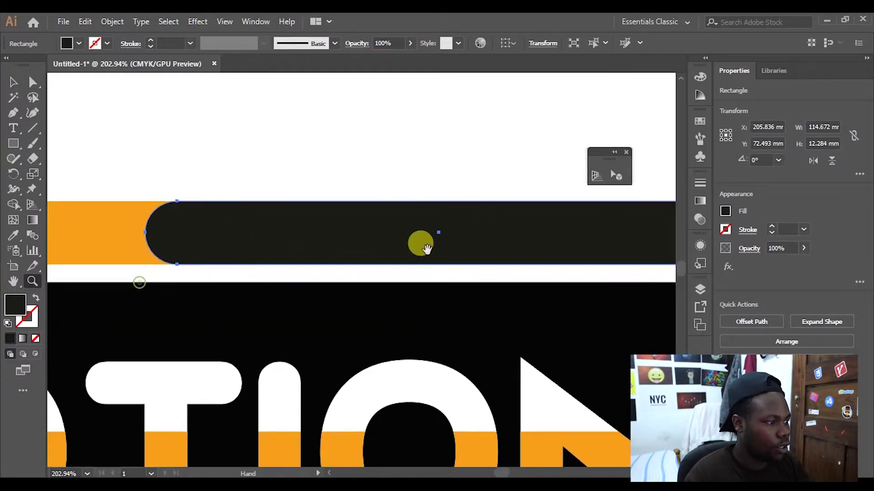
left_click_drag(469, 281, 179, 320)
left_click_drag(418, 277, 511, 252)
left_click_drag(471, 288, 573, 268)
key("v")
left_click(546, 283)
left_click(428, 272)
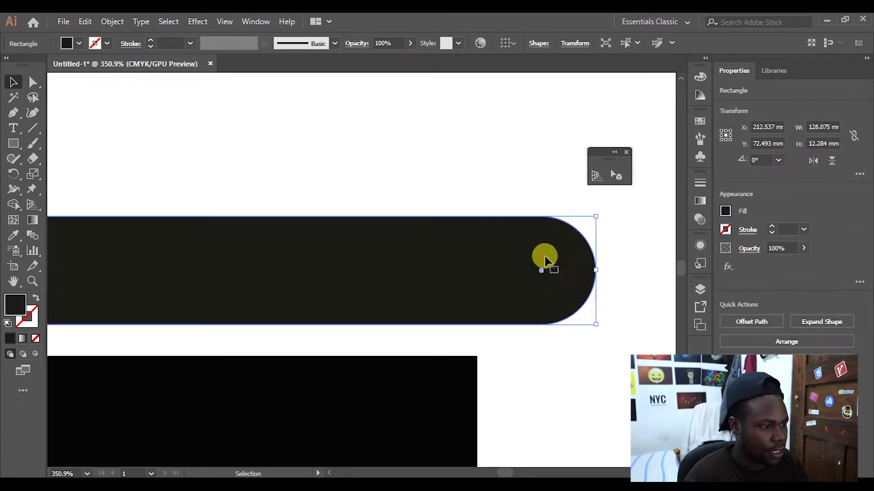
Select both top bars and separate the near-black bar's overhanging right end with Shape Builder
key("z")
left_click_drag(399, 260, 225, 301)
left_click_drag(222, 302, 395, 291)
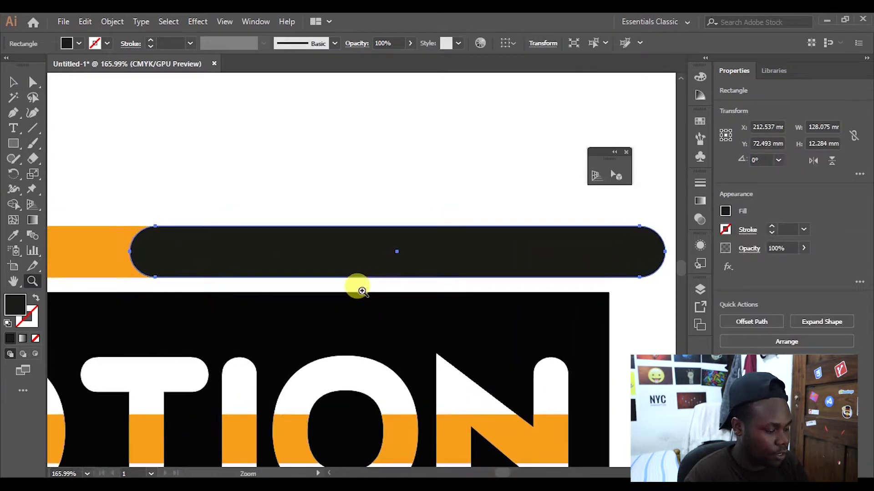
key("v")
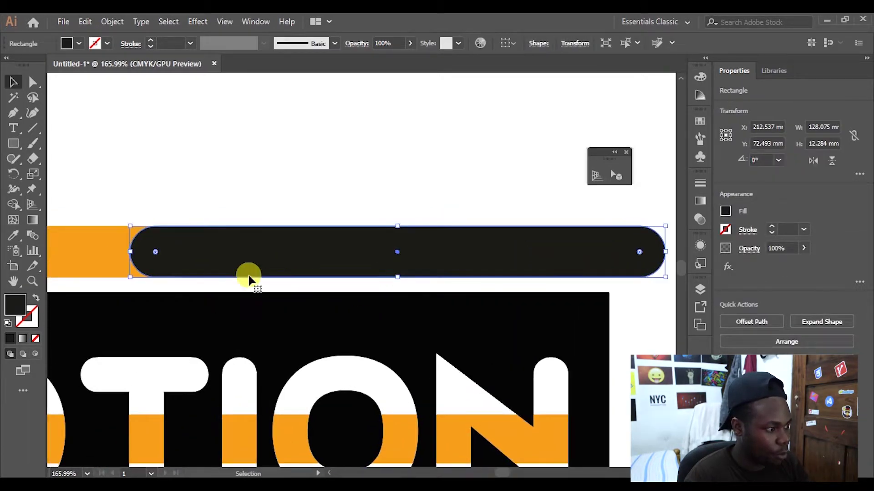
left_click(101, 260, "shift")
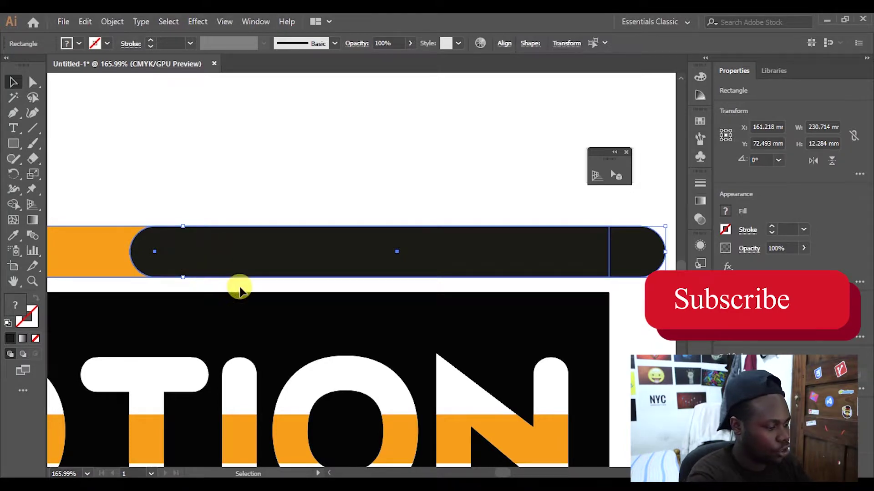
key("shift+m")
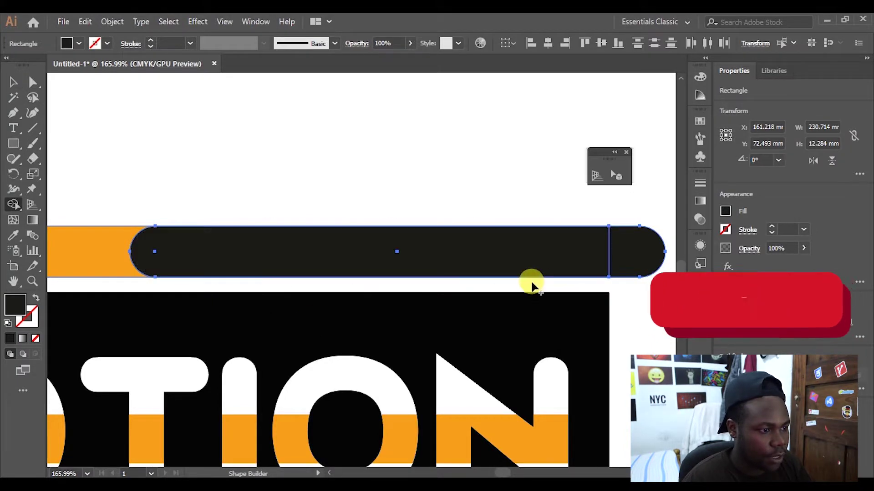
key("v")
left_click(529, 182)
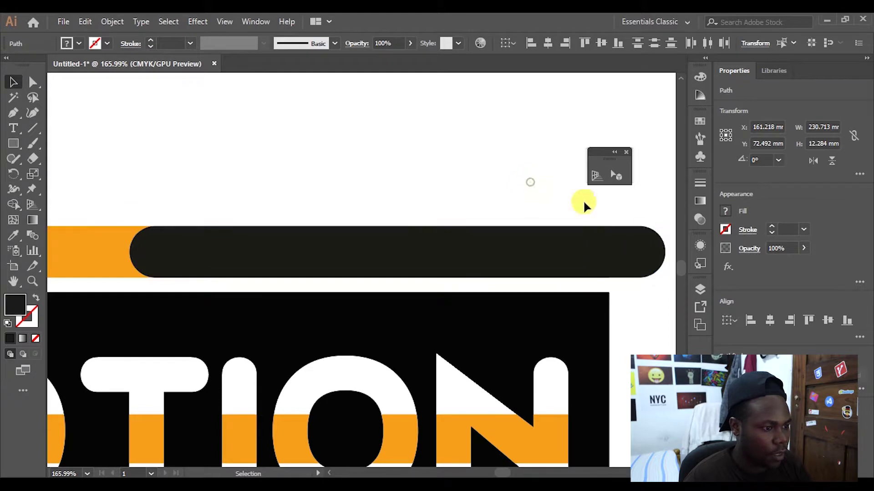
Delete the rounded end piece that overhangs the right edge of the orange top bar
left_click(654, 256)
key("Delete")
key("z")
left_click_drag(517, 268, 395, 288)
key("space")
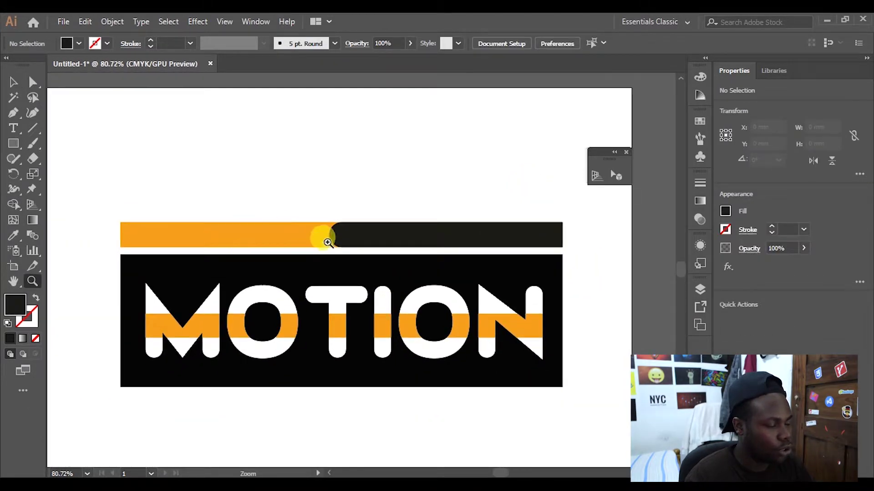
Match the near-black top bar's fill to the large black rectangle with the Eyedropper
key("v")
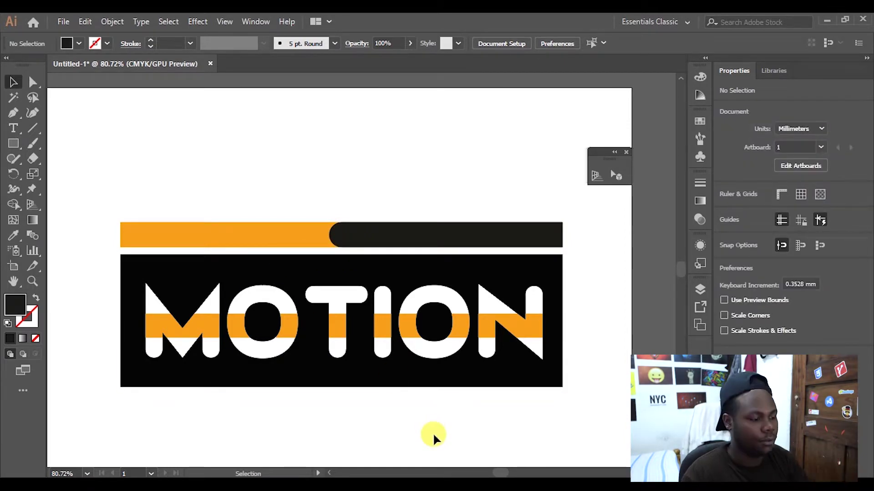
left_click(376, 236)
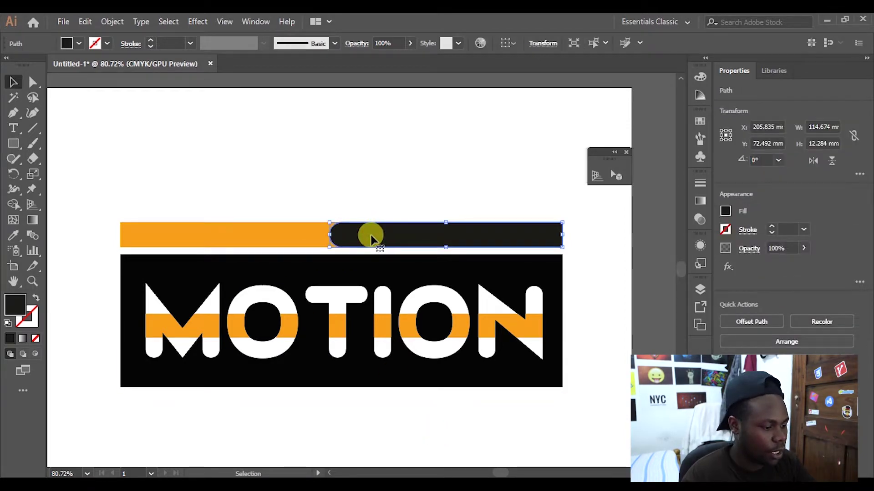
key("i")
left_click(392, 267)
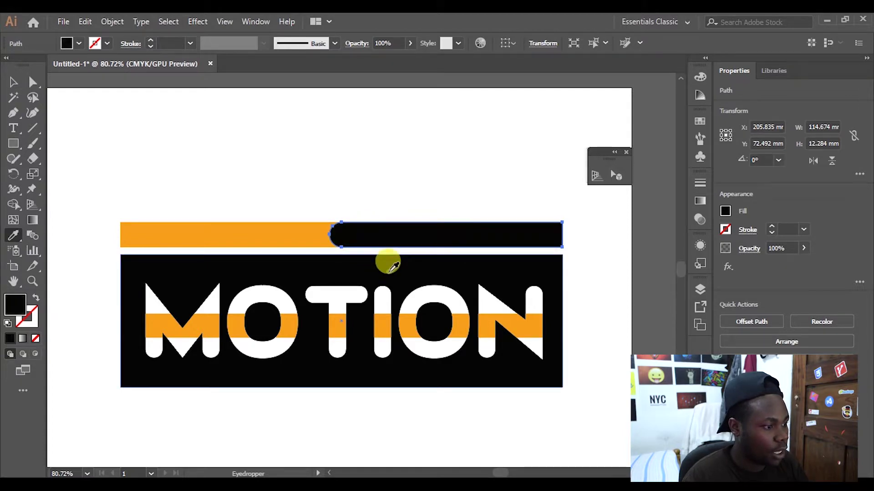
key("v")
left_click(585, 293)
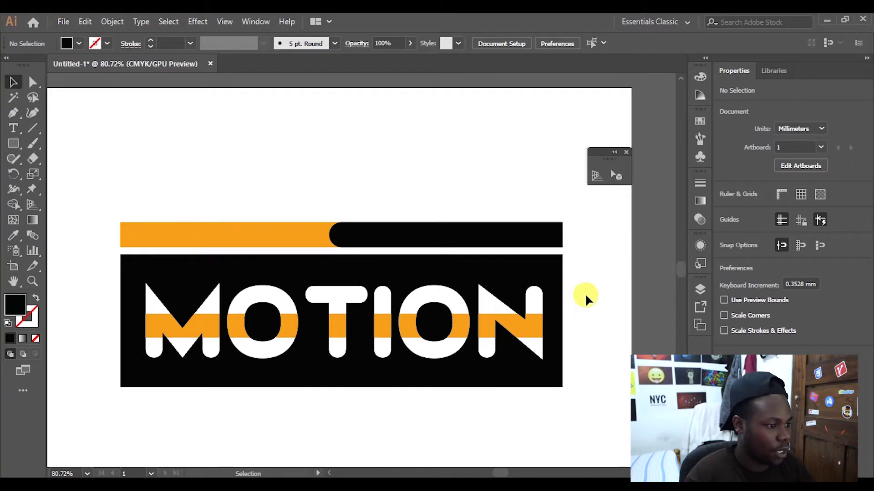
Group all the artwork and center the group on the artboard
key("z")
left_click_drag(547, 273, 474, 281)
key("space")
left_click_drag(517, 302, 459, 291)
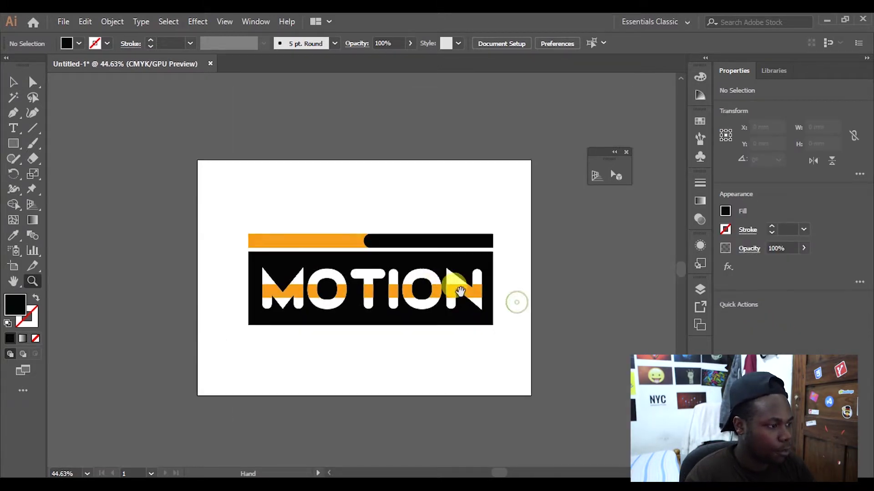
key("v")
key("ctrl+a")
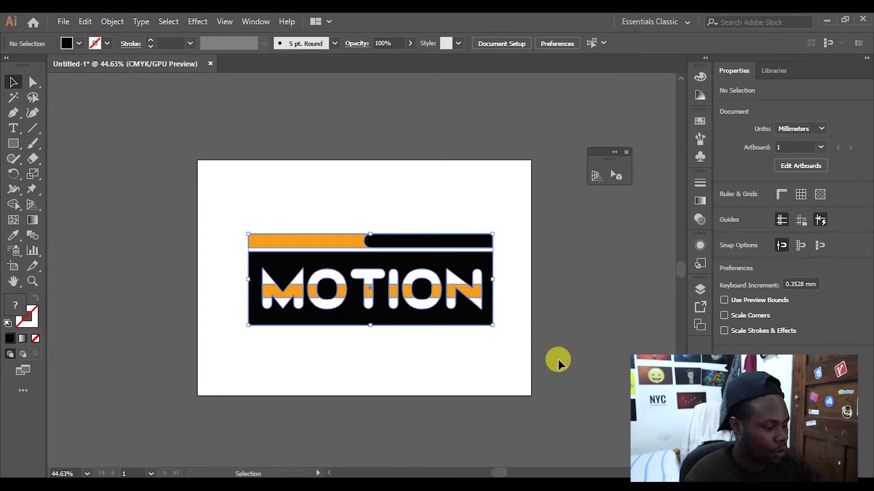
key("ctrl+g")
key("ctrl+h")
left_click_drag(435, 314, 428, 312)
left_click(477, 338)
Draw a 297 by 210 mm black rectangle covering the artboard and send it to the back
key("space")
left_click_drag(480, 336, 417, 350)
key("z")
left_click_drag(271, 297, 320, 262)
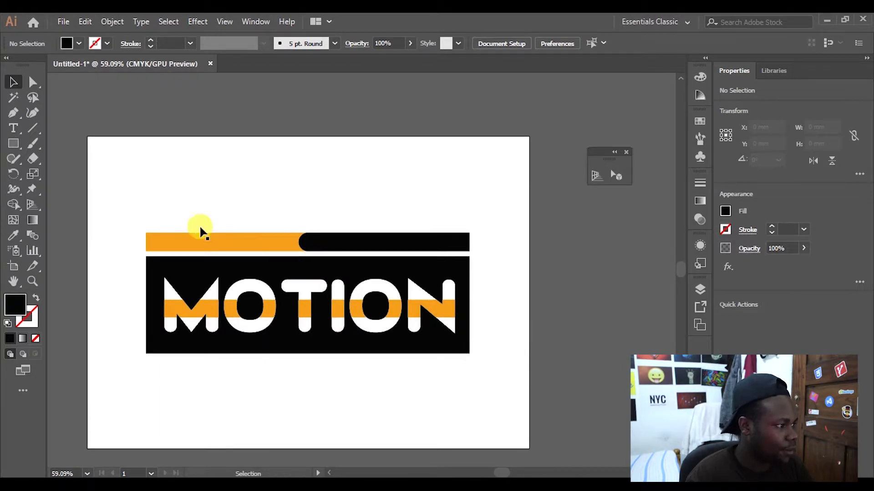
left_click(13, 143)
left_click_drag(87, 133, 528, 391)
left_click_drag(382, 253, 421, 286)
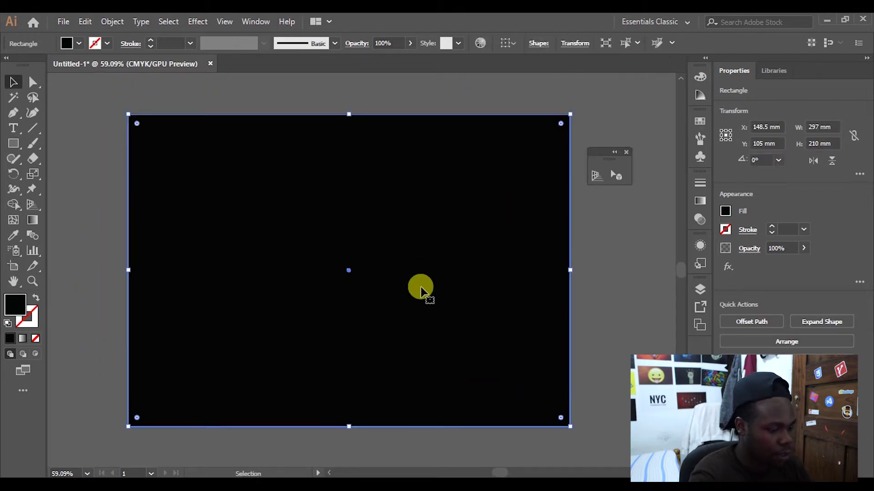
key("ctrl+shift+bracketleft")
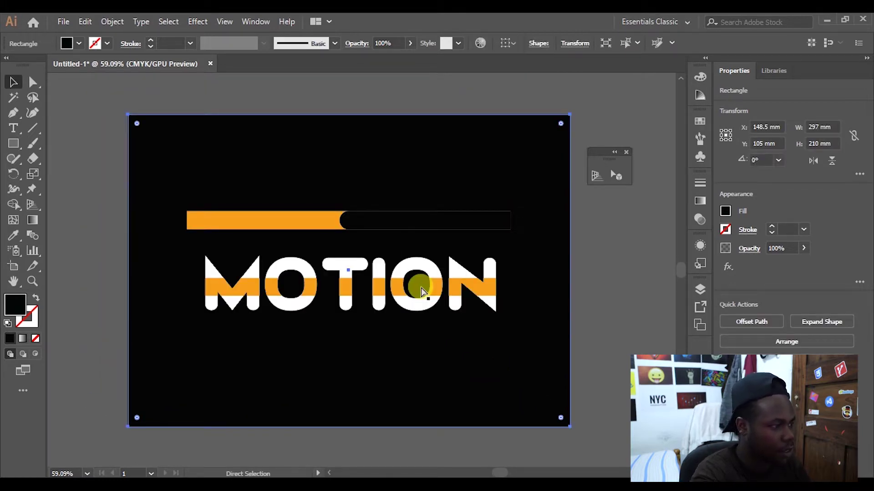
Apply a freeform gradient with points to the background rectangle and set its upper-left color stop to purple
key("g")
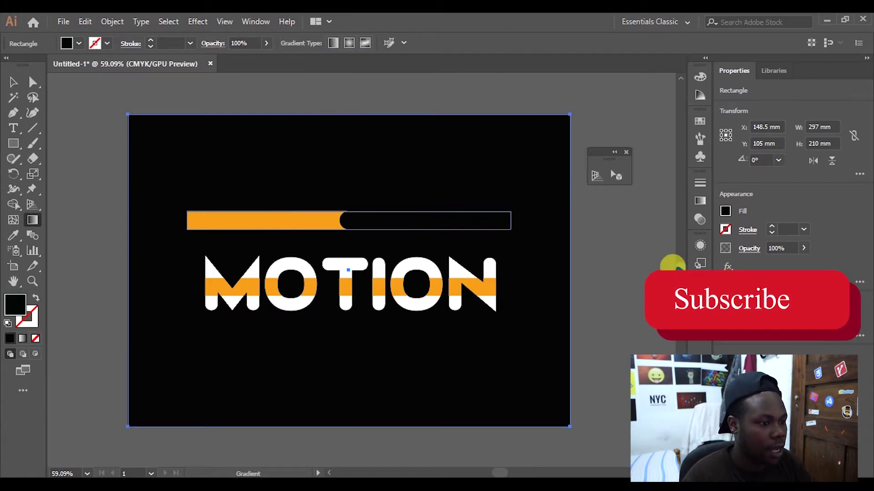
left_click(700, 201)
left_click(563, 279)
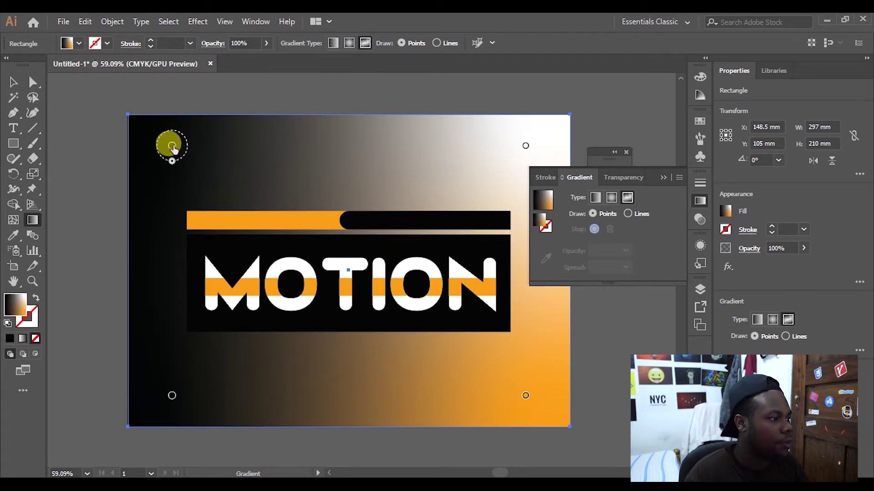
double_click(172, 146)
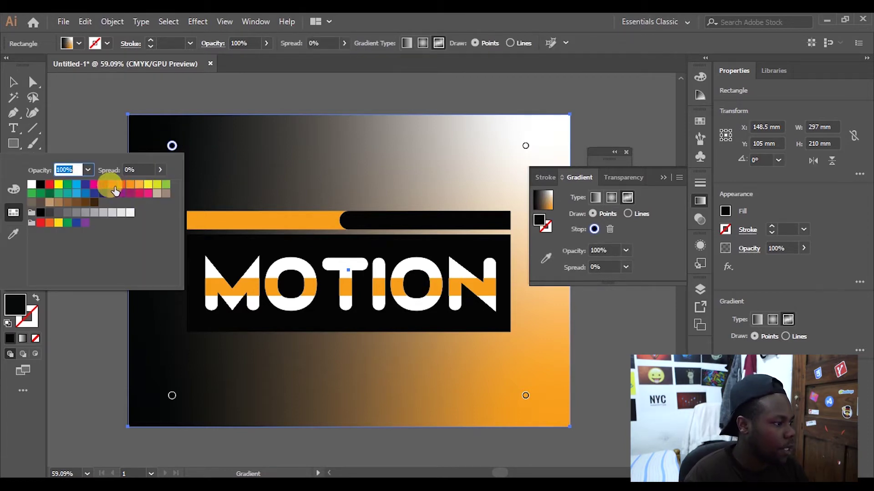
left_click(118, 195)
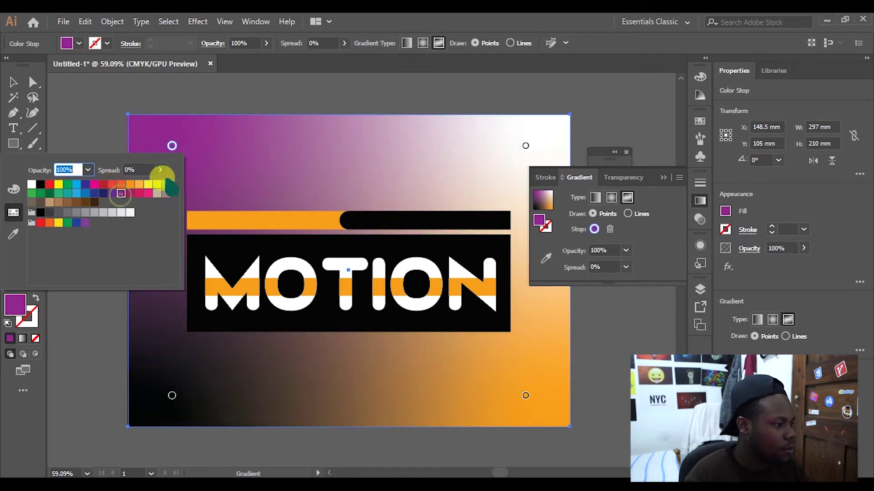
Set the upper-right color stop of the background's freeform gradient to red-orange
left_click(526, 146)
double_click(526, 146)
left_click(525, 146)
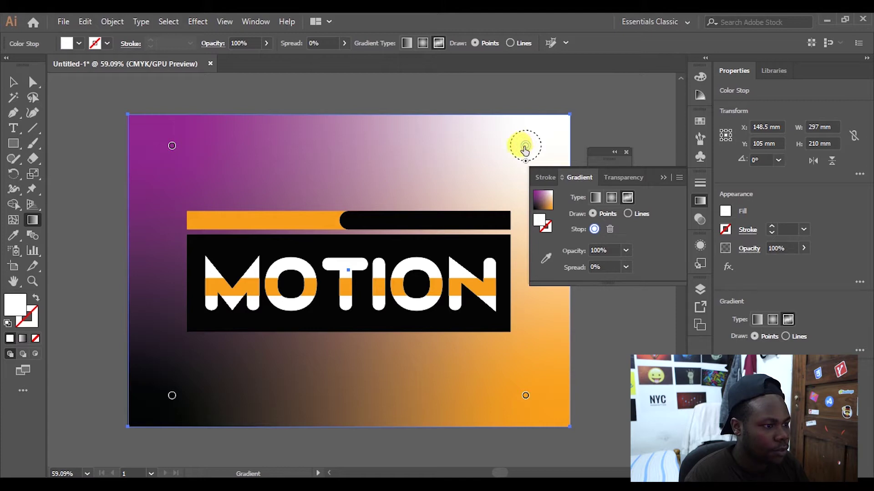
double_click(525, 146)
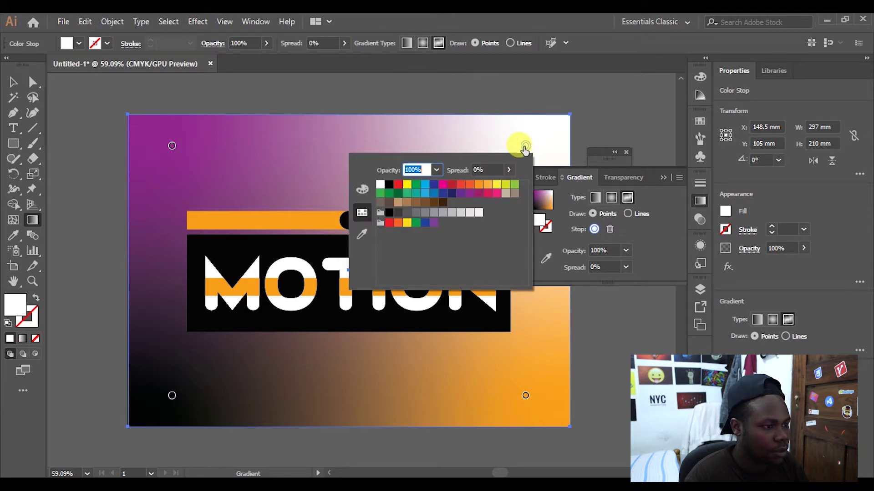
left_click(470, 186)
left_click(523, 397)
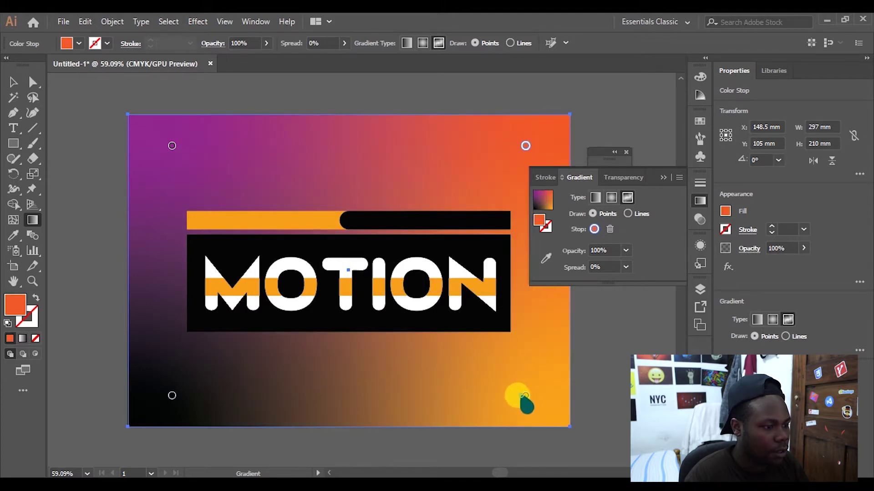
Move the background gradient's lower-left black color stop slightly inward and deselect the artwork
left_click(172, 396)
mouse_move(172, 396)
left_mouse_down()
mouse_move(187, 380)
mouse_move(182, 387)
left_mouse_up()
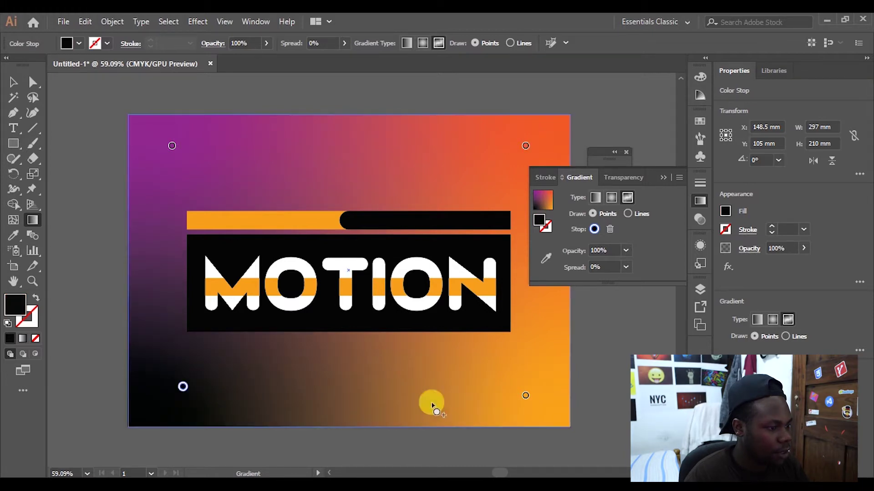
key("v")
left_click(628, 357)
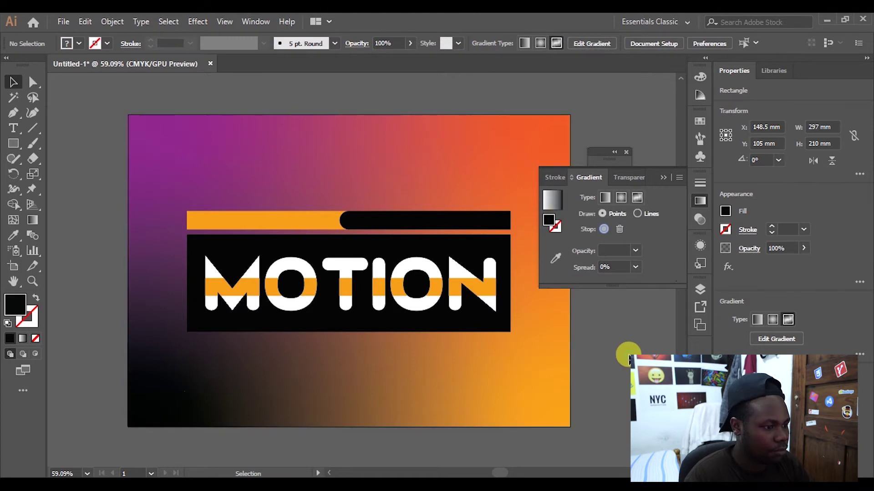
left_click(662, 178)
left_click(491, 226)
left_click(261, 446)
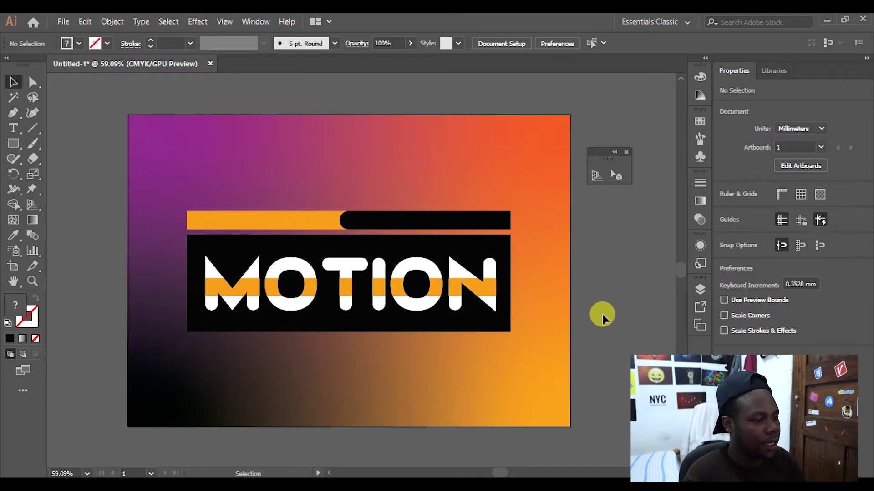
key("z")
left_click_drag(372, 292, 394, 259)
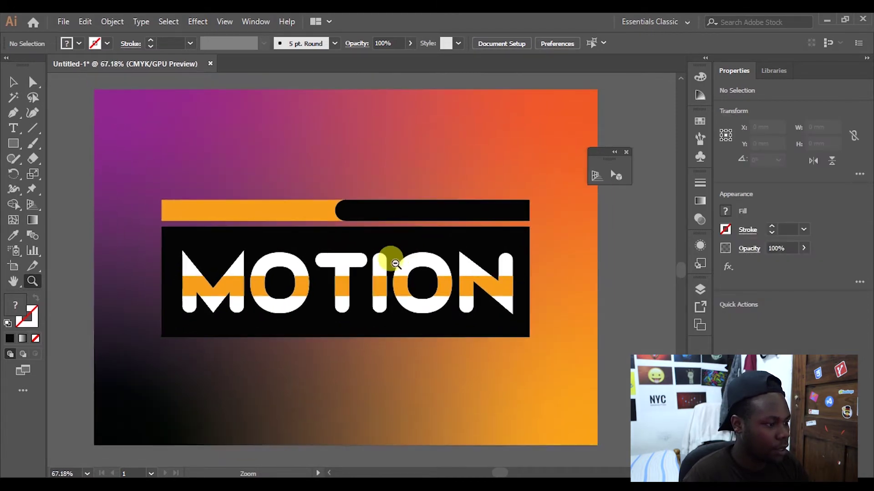
key("v")
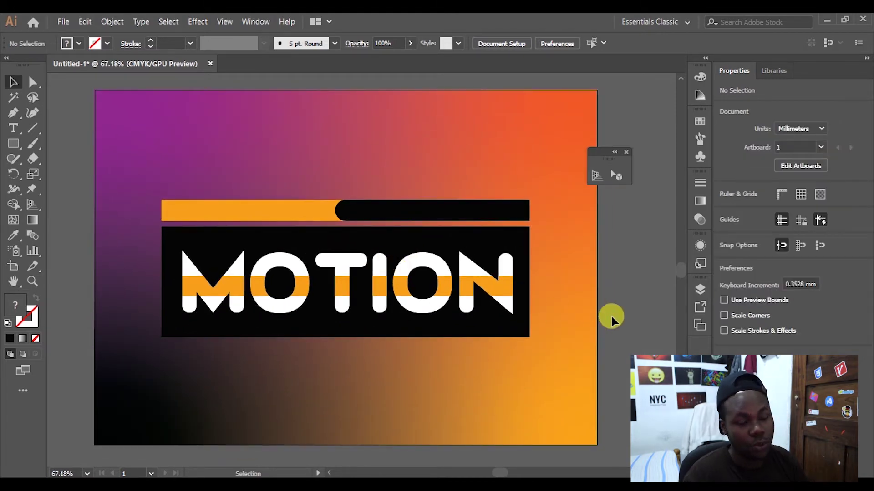